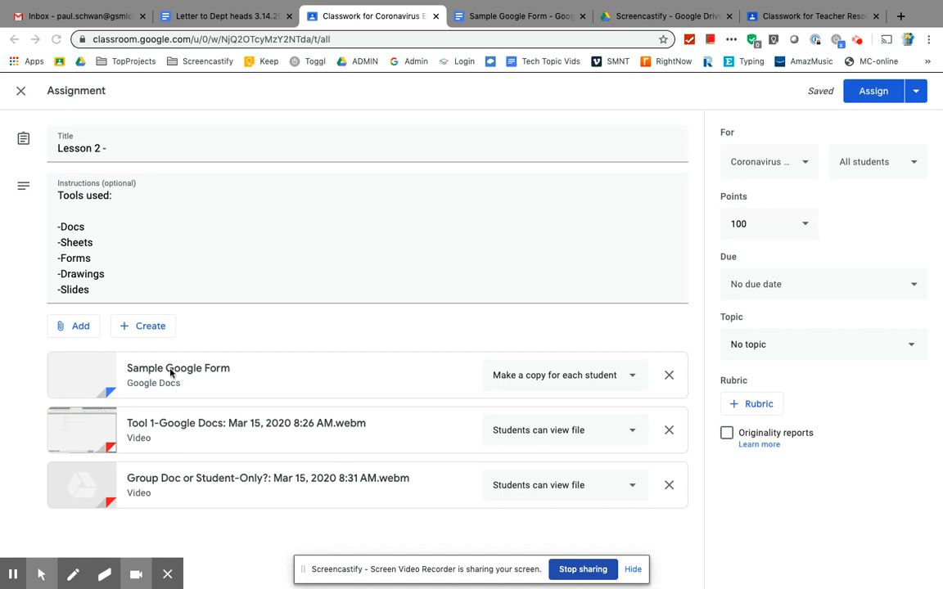
Add a √ after Docs in the instructions' tool list and view the attached Sample Google Form document.
click(91, 227)
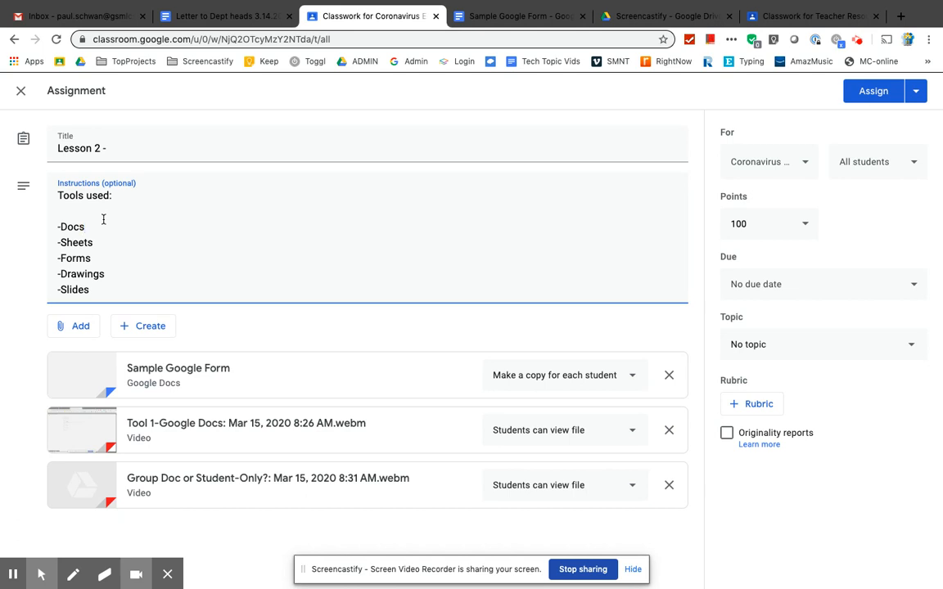
text(√)
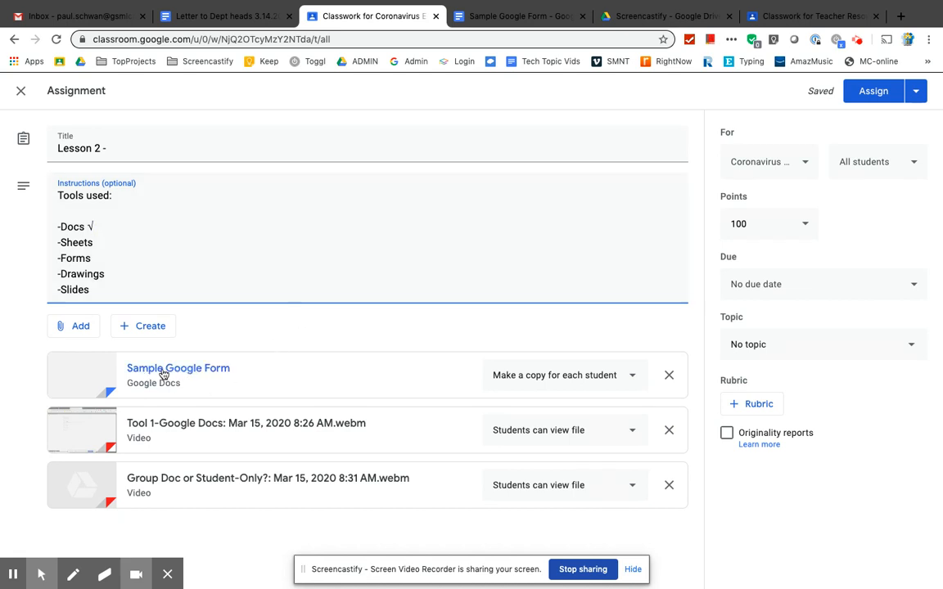
click(206, 372)
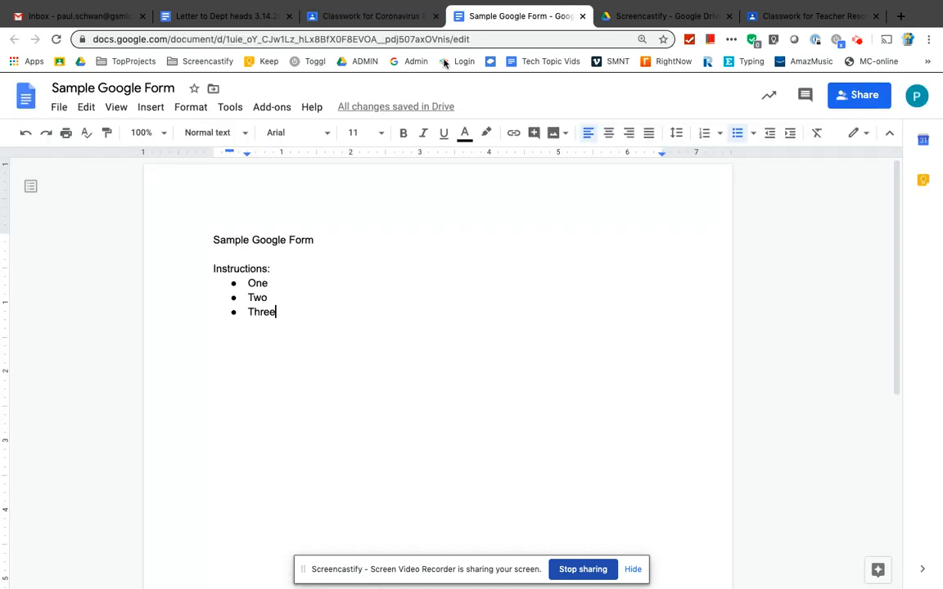
click(409, 18)
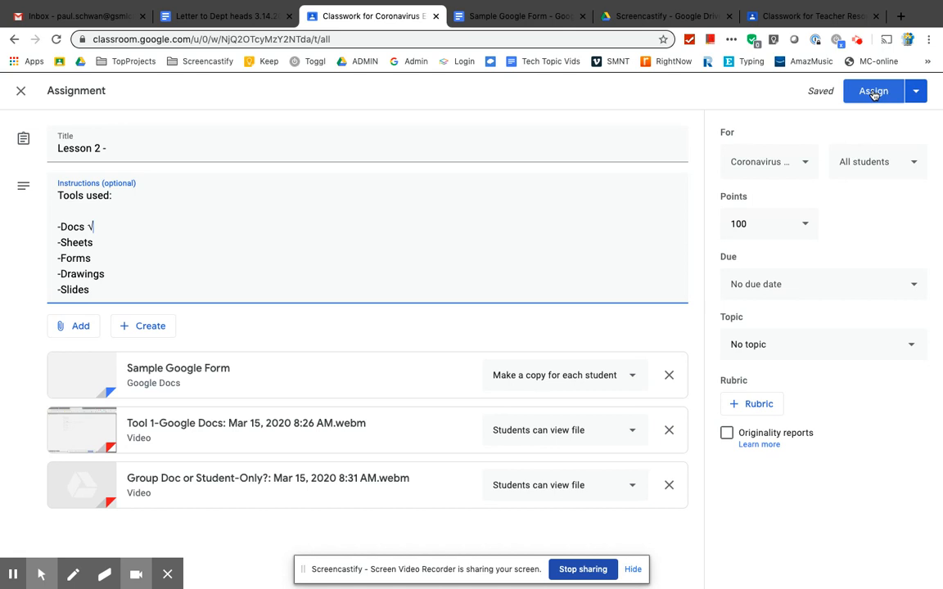
Complete the title as "Lesson 2 - Using Google Docs with your lessons" and assign the lesson to the class.
click(169, 142)
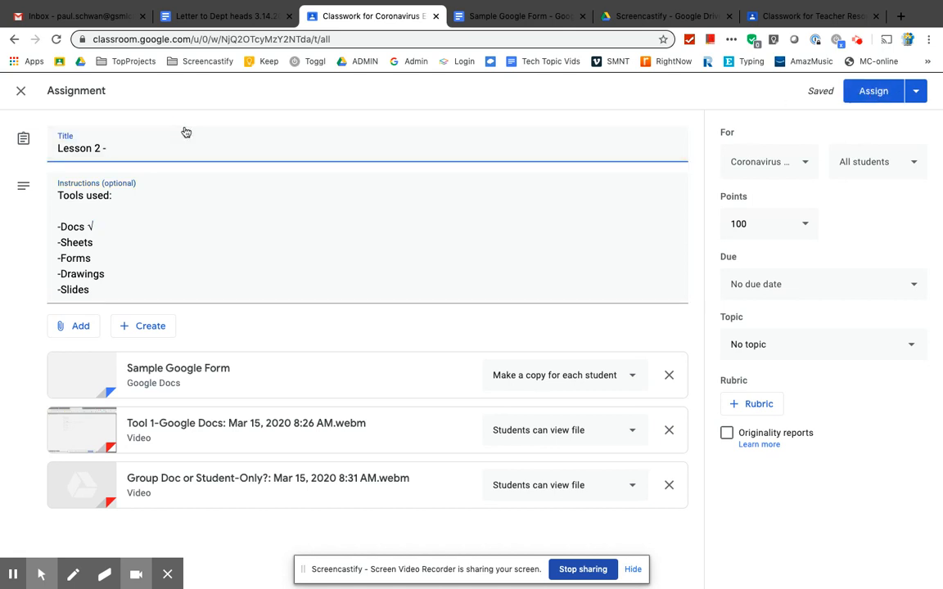
text(Using Google)
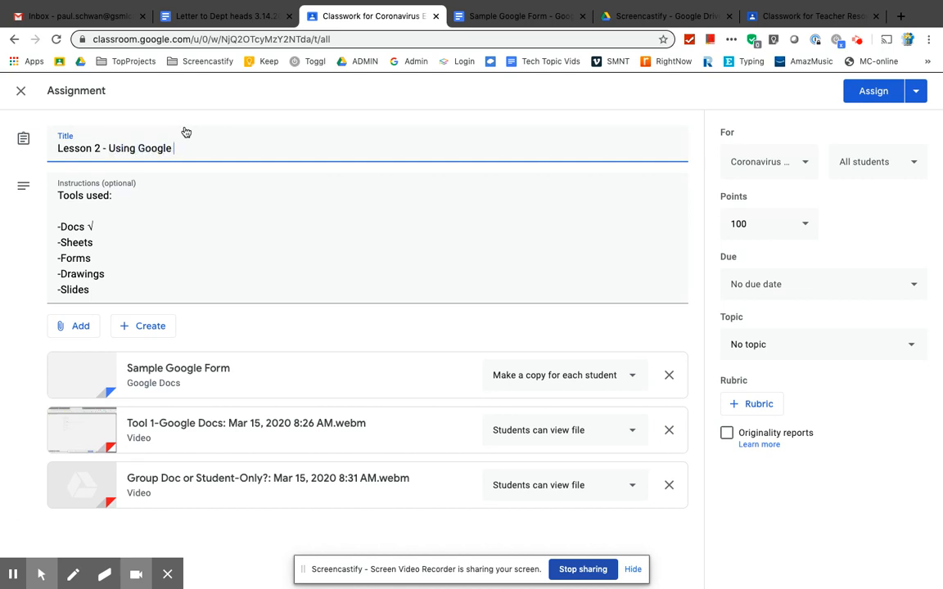
text( Docs with your lessons)
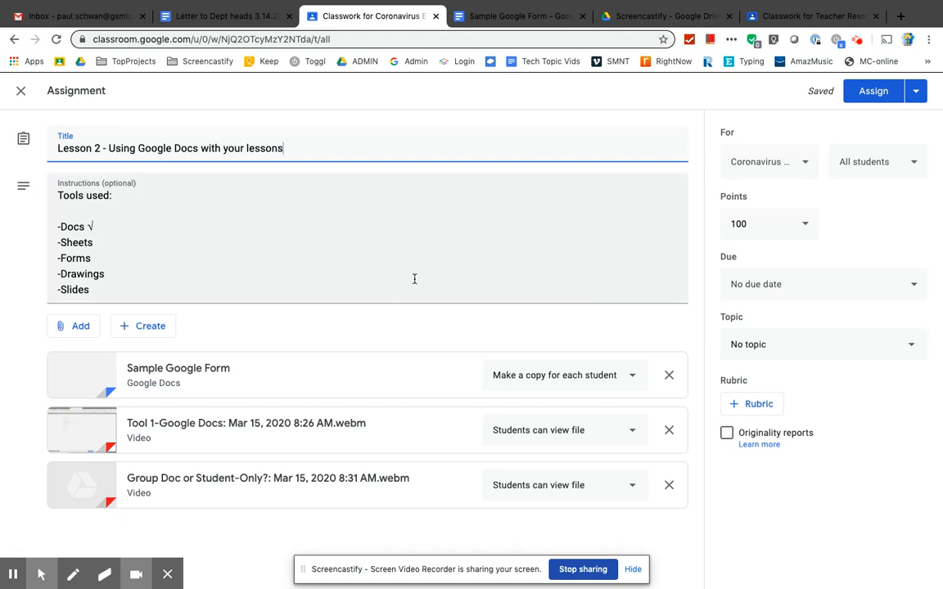
click(870, 94)
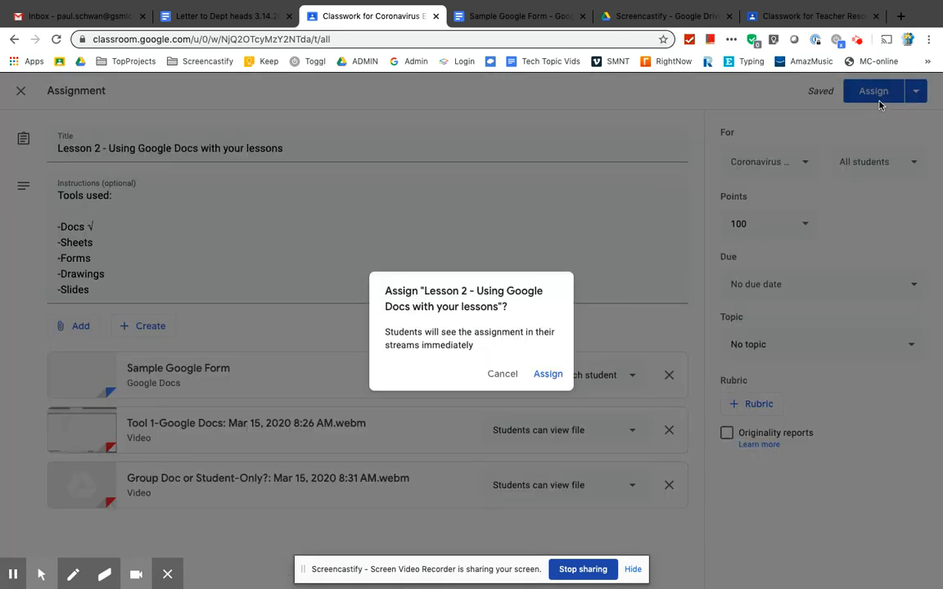
click(547, 374)
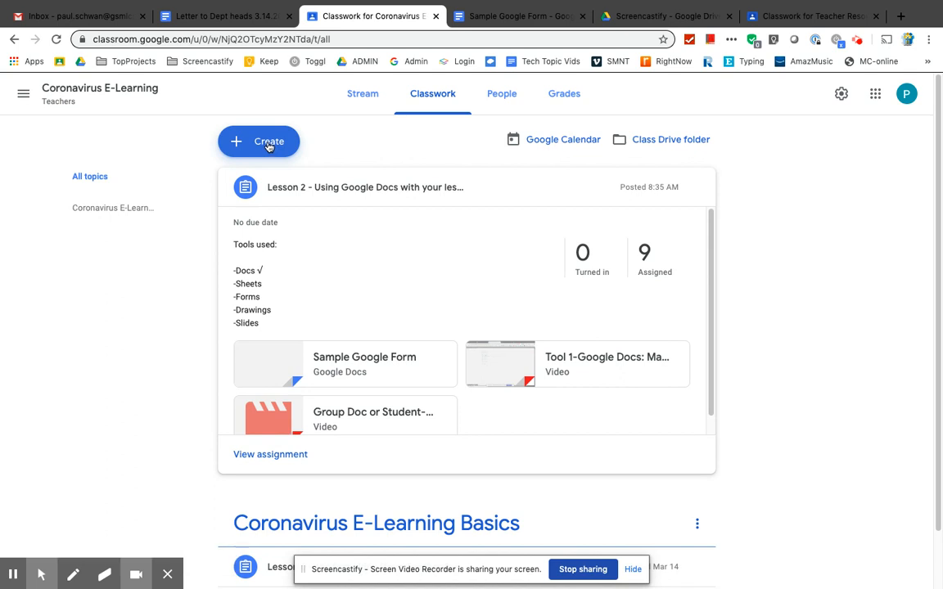
Create a new assignment titled "Lesson 3 - Using Google Sheets with your lessons".
click(267, 145)
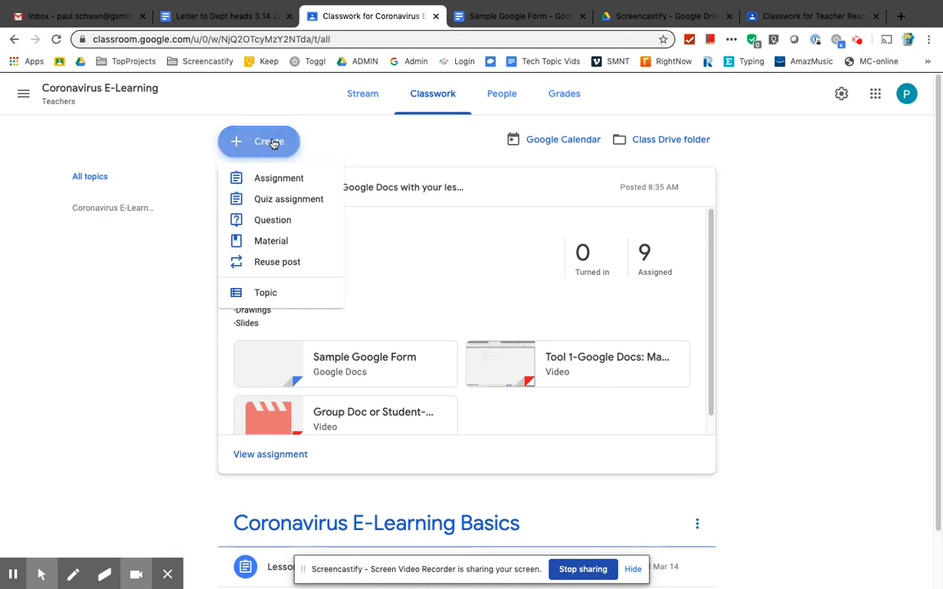
click(272, 181)
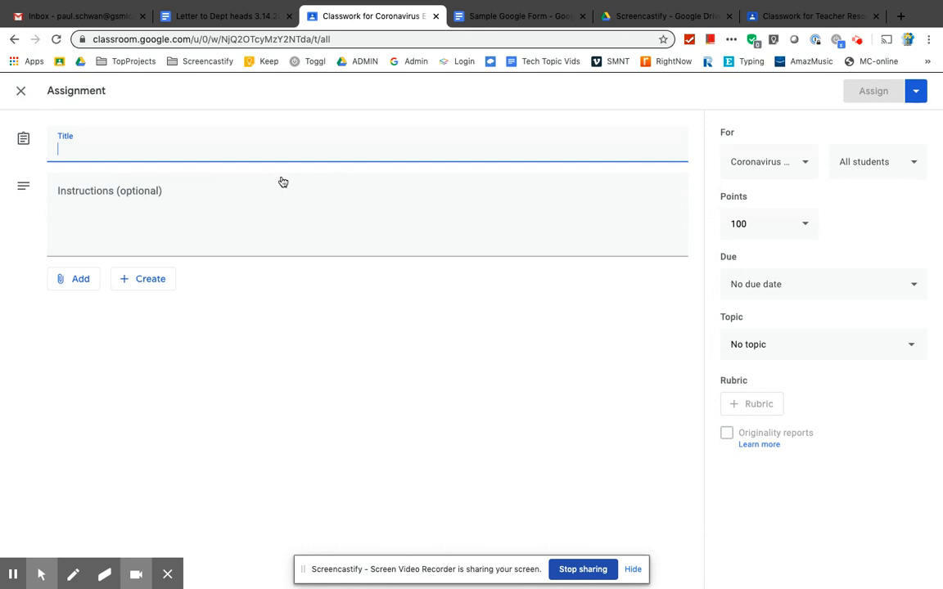
text(Usi)
text(n)
key(BackSpace)
key(BackSpace)
key(BackSpace)
key(BackSpace)
text(Lesson 3 -)
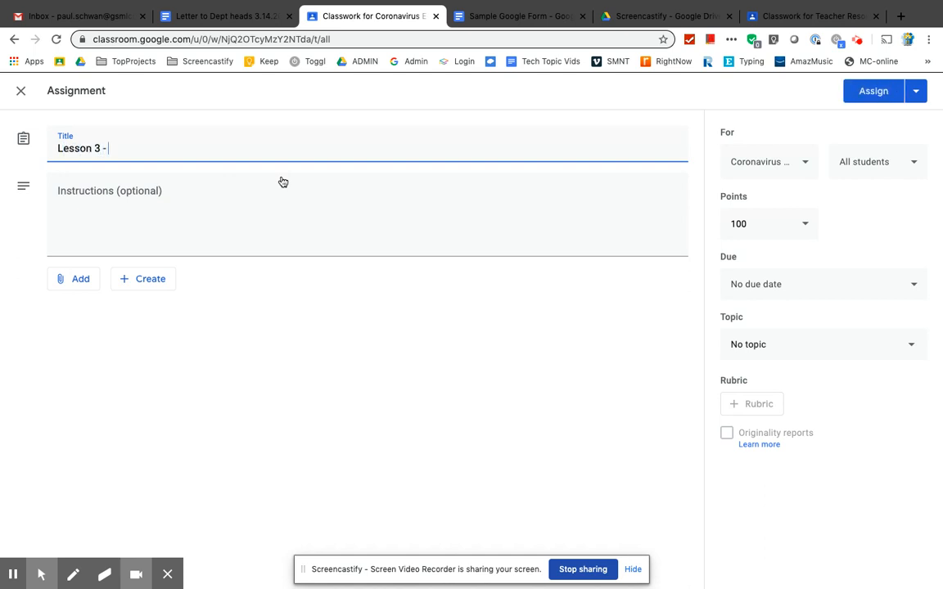
text( Using Google Sh)
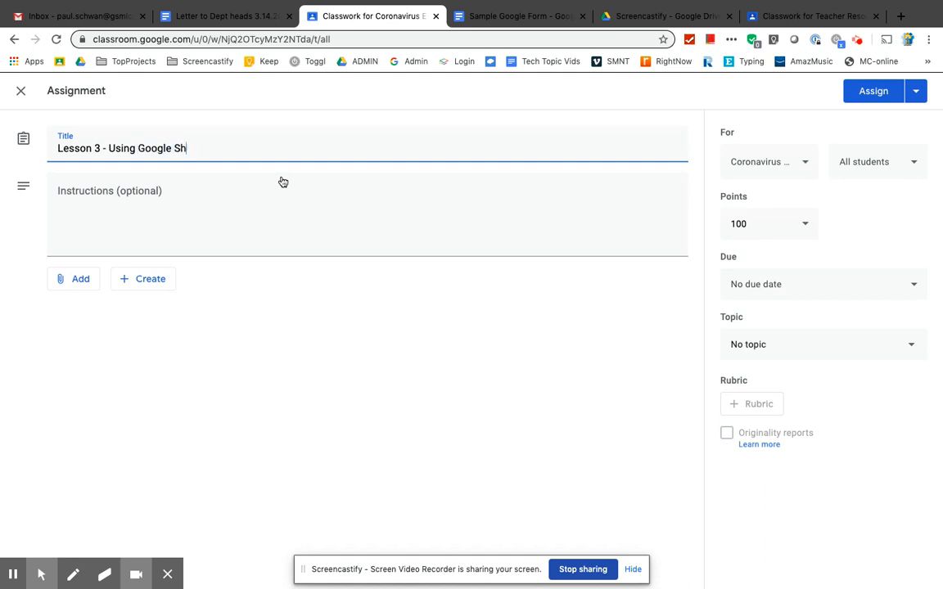
text(eets with your lessons)
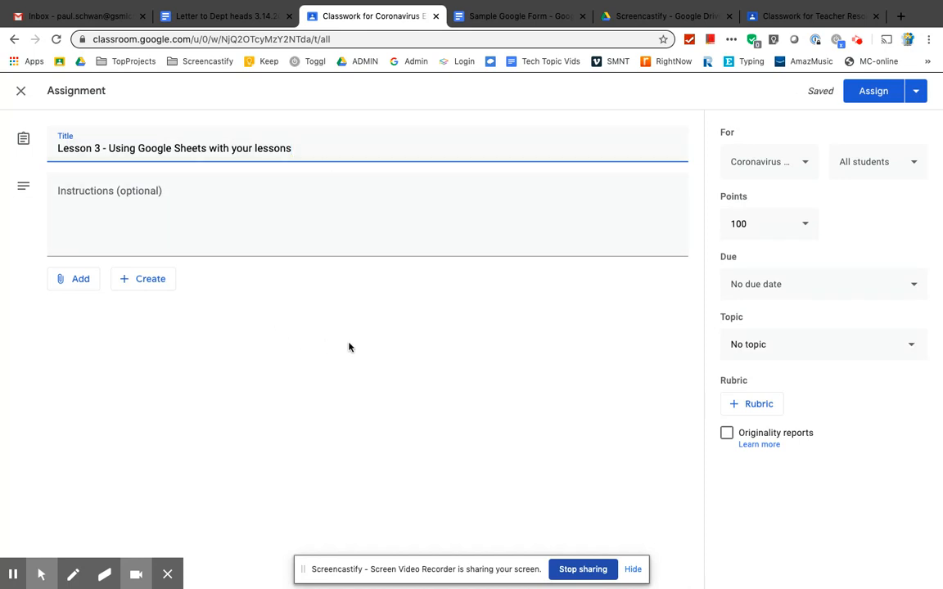
Check which classes the Lesson 3 assignment can be given to.
click(762, 168)
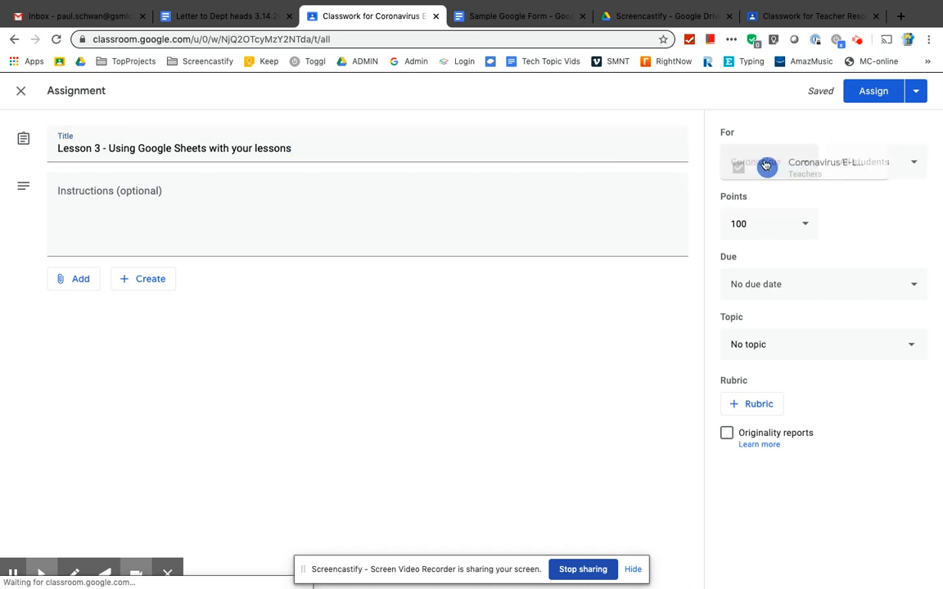
click(802, 206)
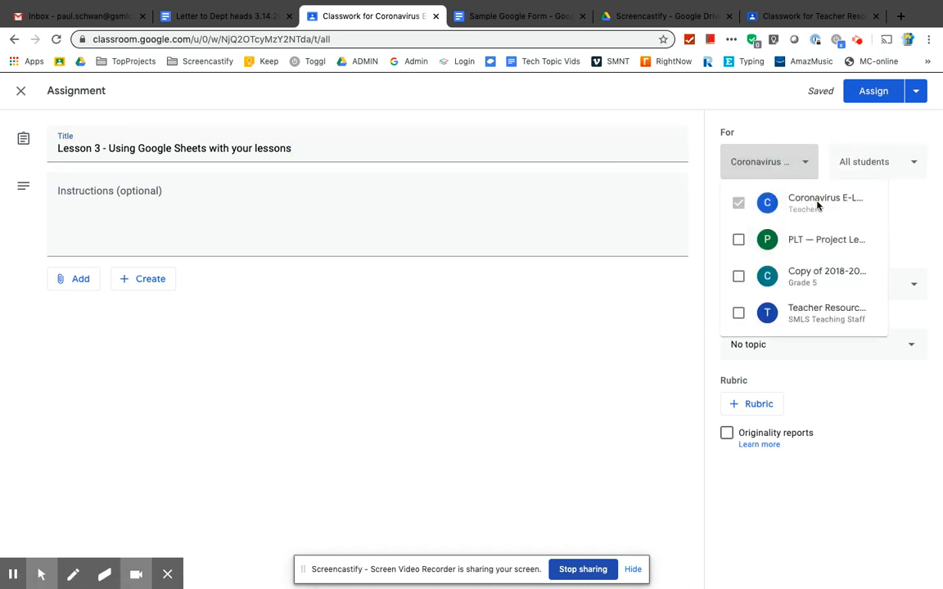
click(901, 217)
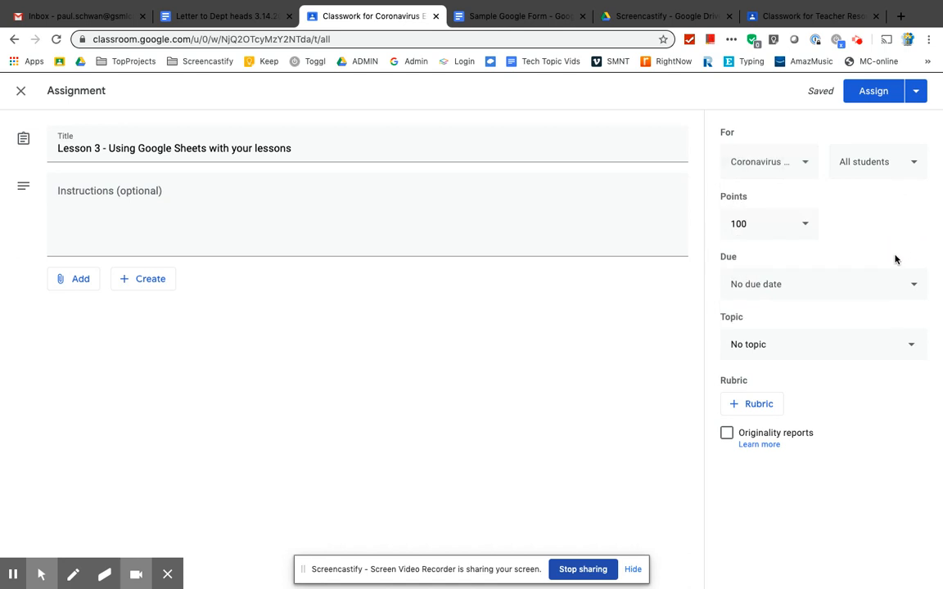
Make the assignment Ungraded and file it under the topic Coronavirus E-Learning Basics.
click(760, 224)
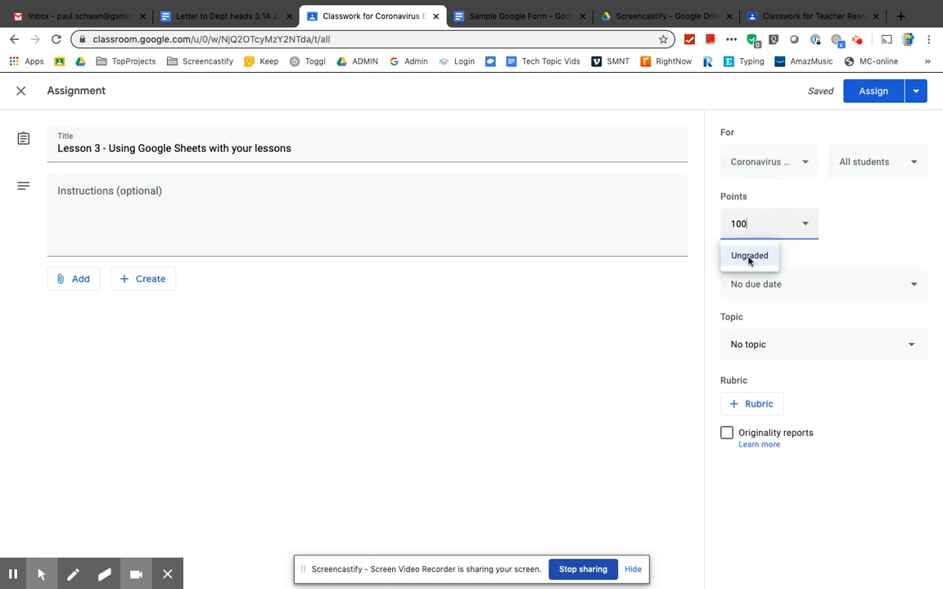
click(748, 256)
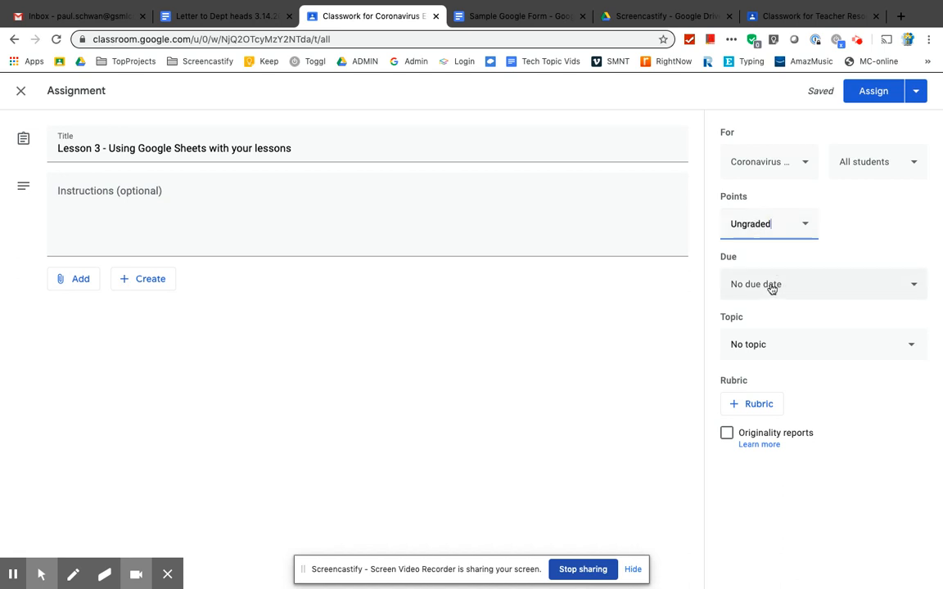
click(765, 349)
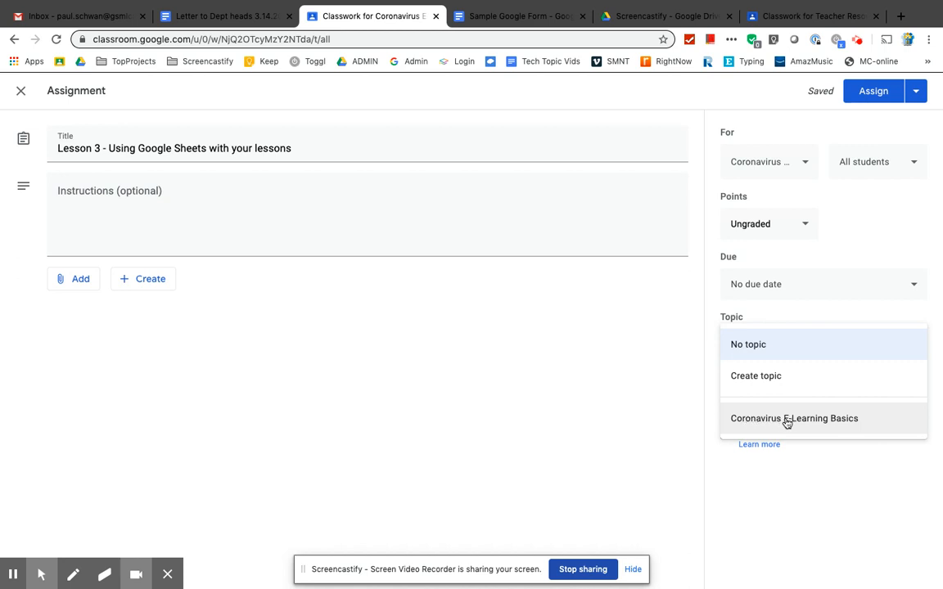
click(767, 419)
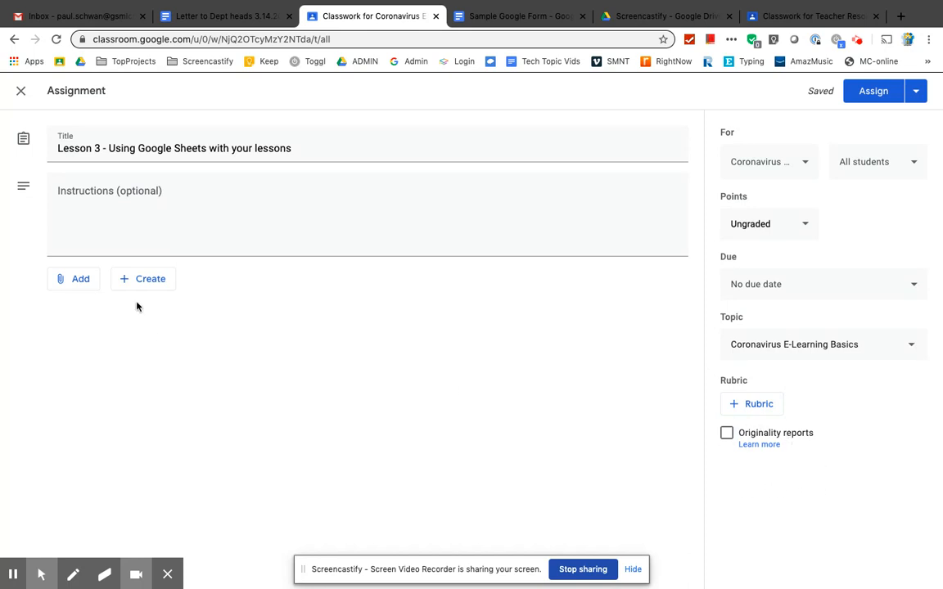
click(90, 279)
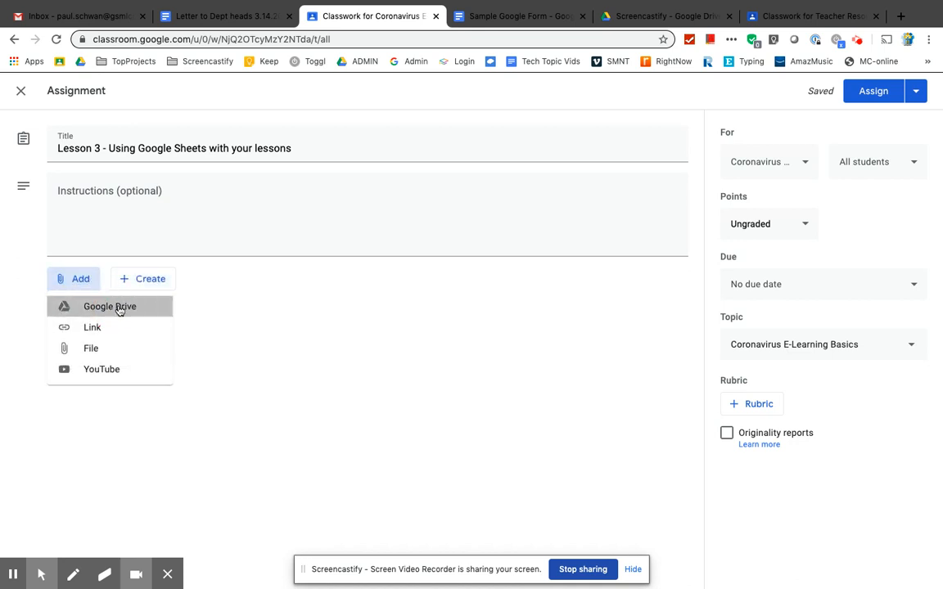
click(117, 305)
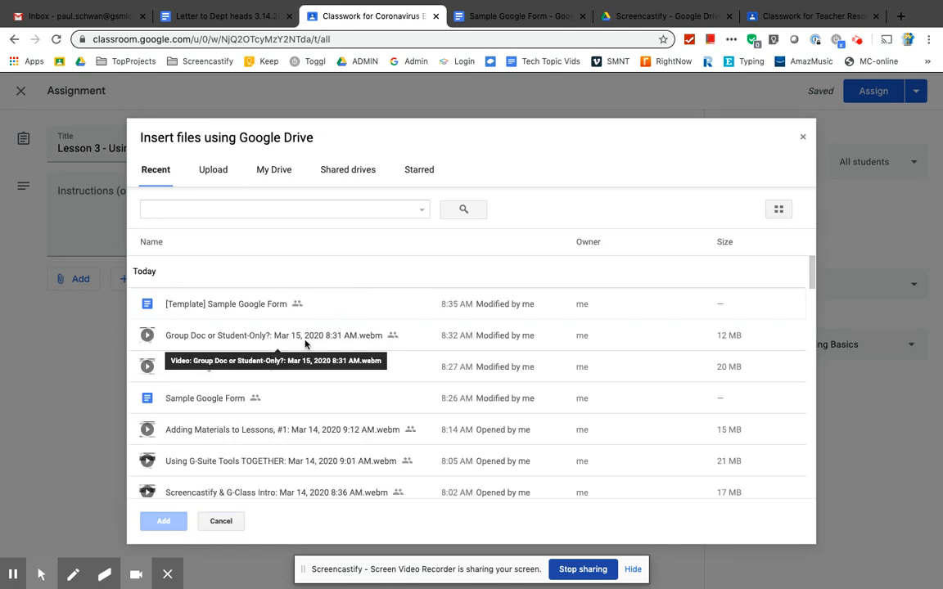
click(801, 141)
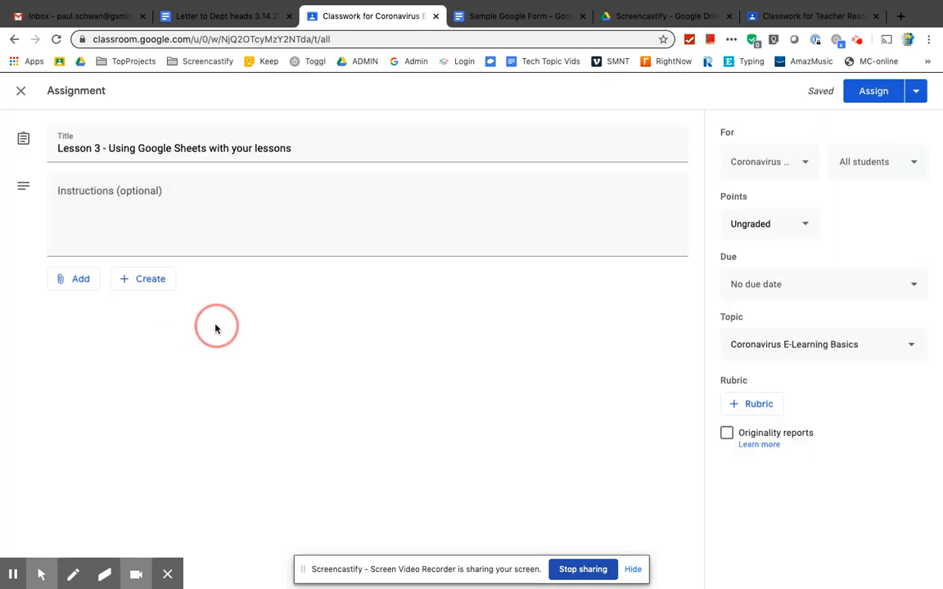
Create a new Google Sheets spreadsheet as an attachment to the assignment and rename it Sample Sheet.
click(140, 286)
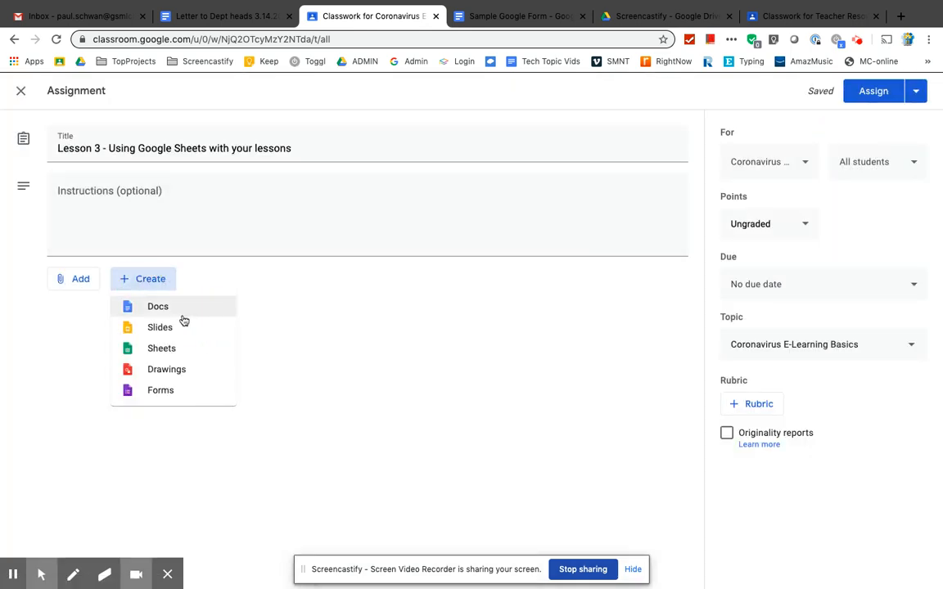
click(168, 350)
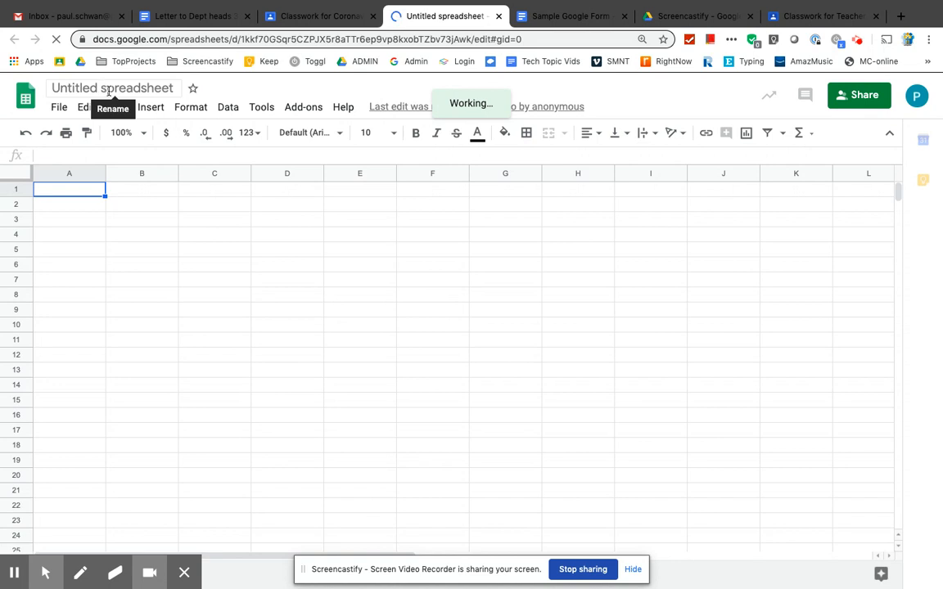
click(112, 88)
double_click(123, 83)
text(S)
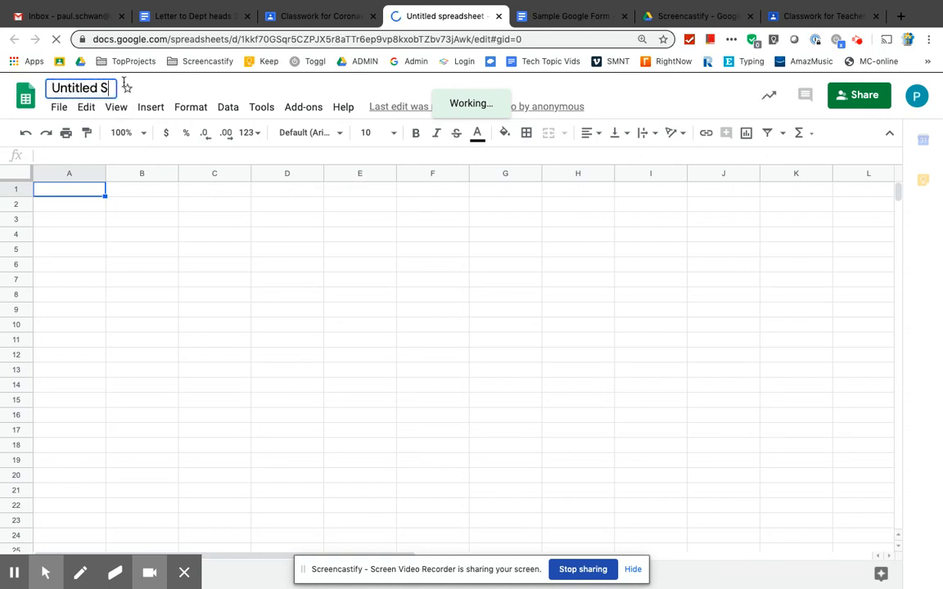
key(BackSpace)
key(BackSpace)
key(BackSpace)
key(BackSpace)
key(BackSpace)
key(BackSpace)
key(BackSpace)
key(BackSpace)
key(BackSpace)
key(BackSpace)
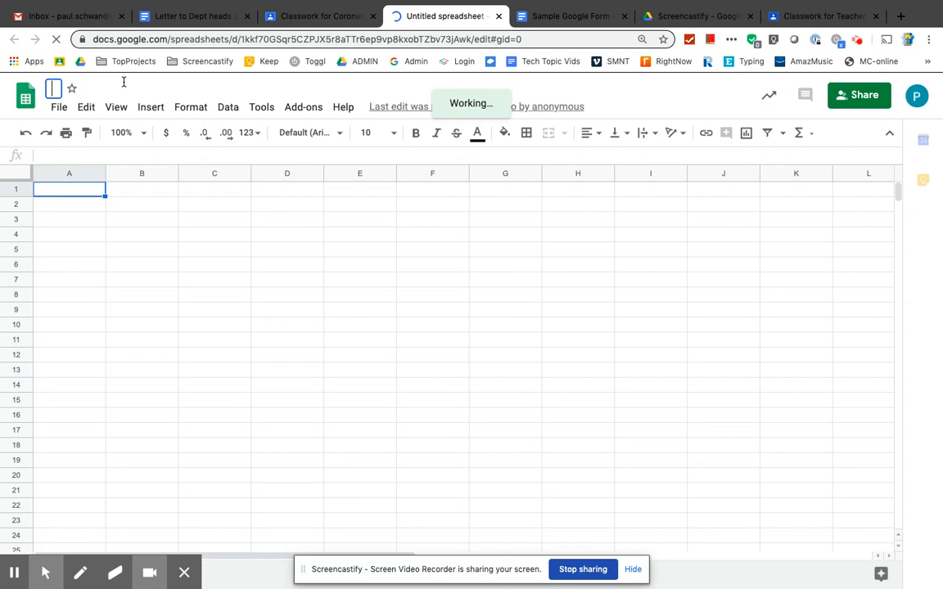
text(Samp)
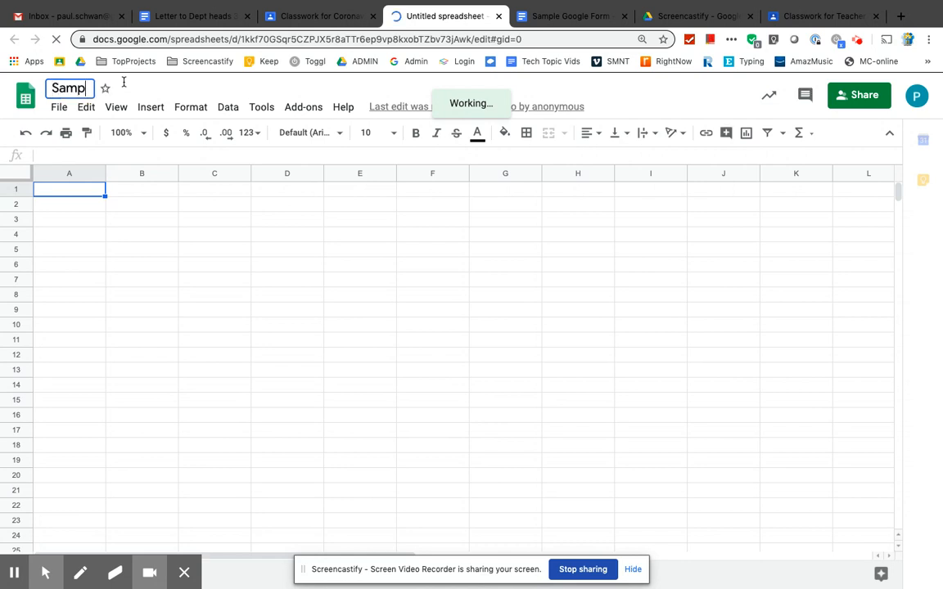
text(le S)
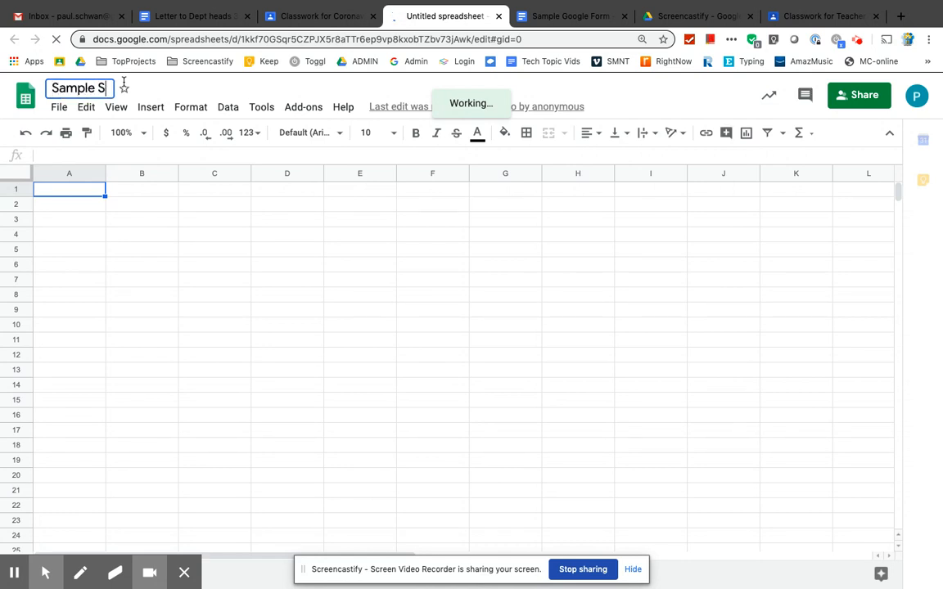
text(heet)
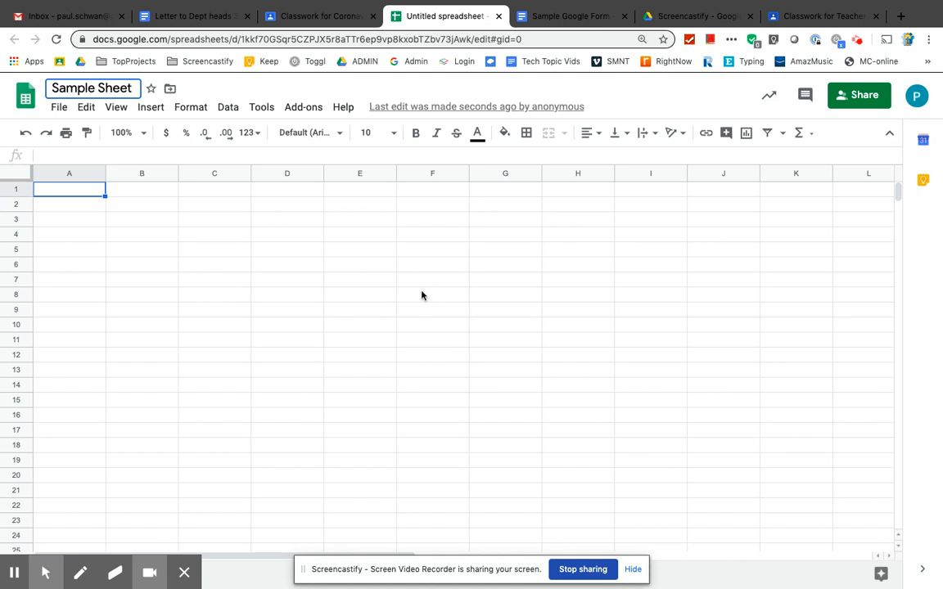
key(Tab)
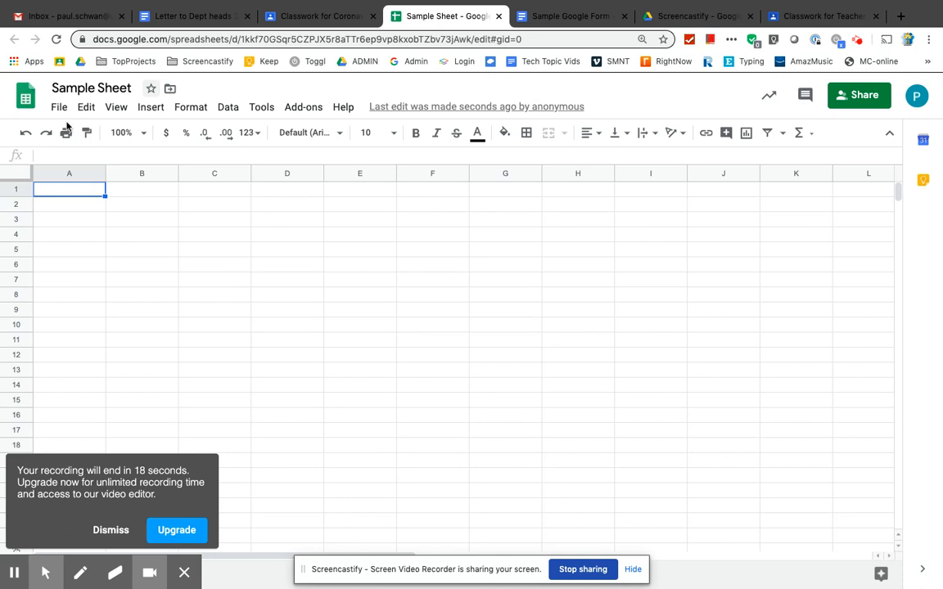
Close the Sample Sheet spreadsheet and save the Lesson 3 assignment as a draft.
click(500, 16)
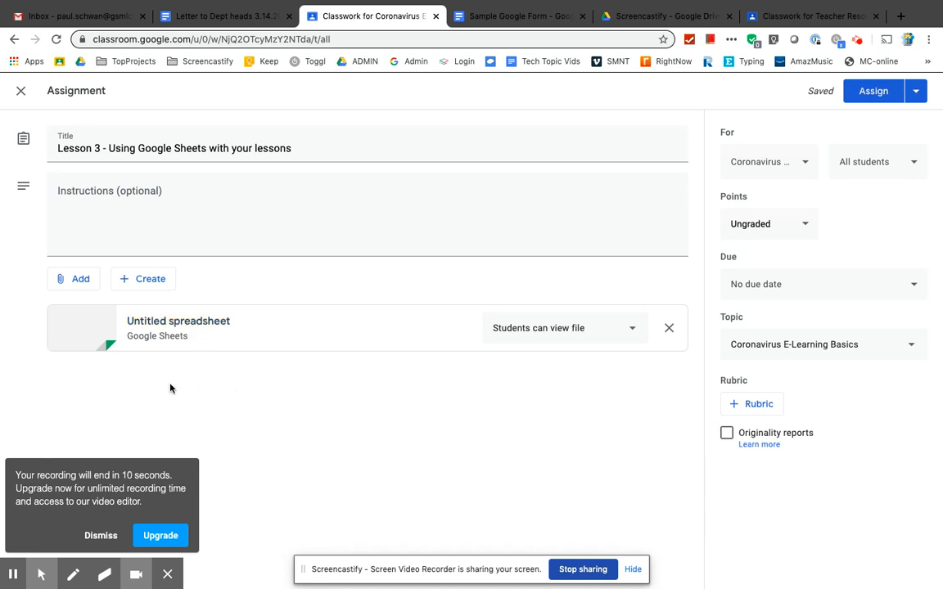
click(914, 92)
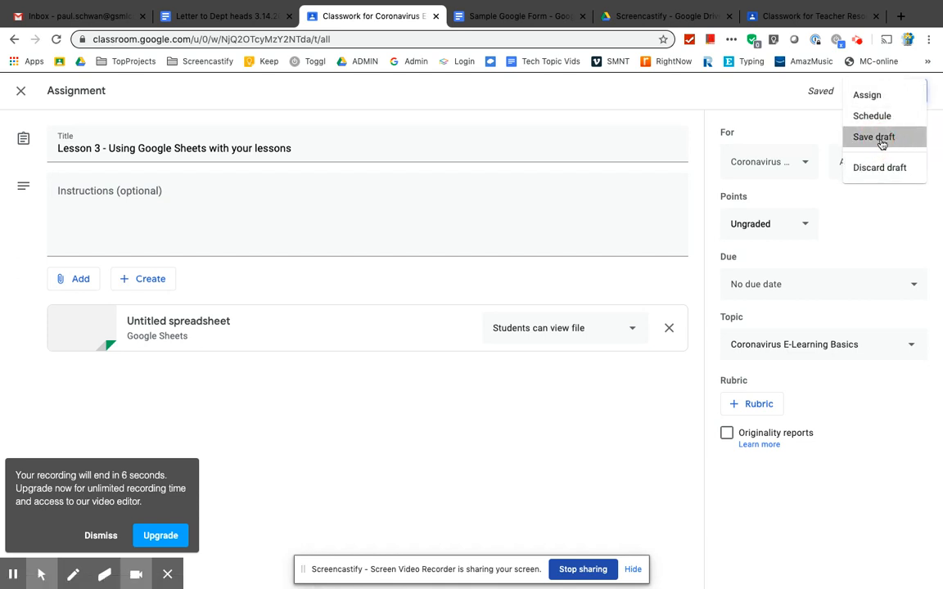
click(881, 139)
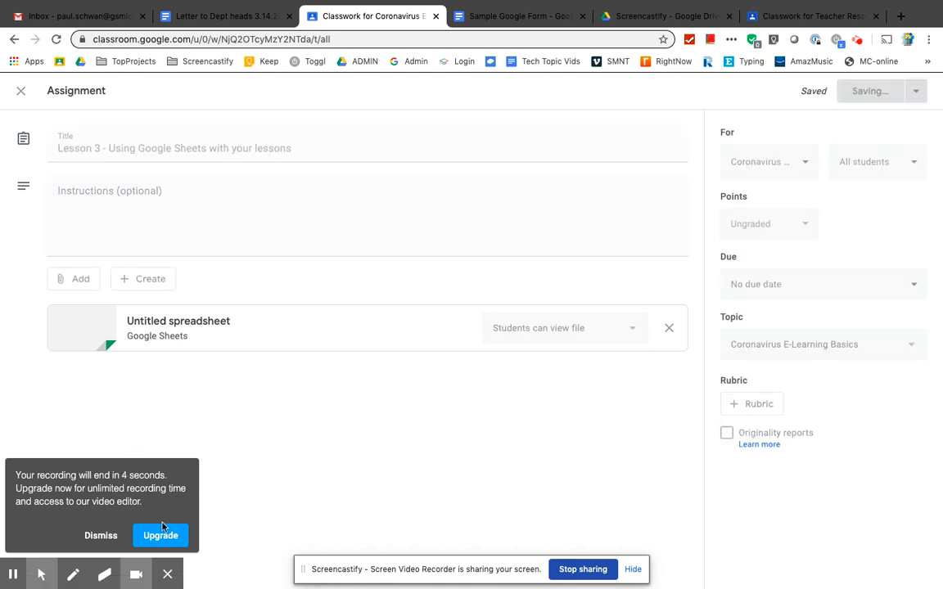